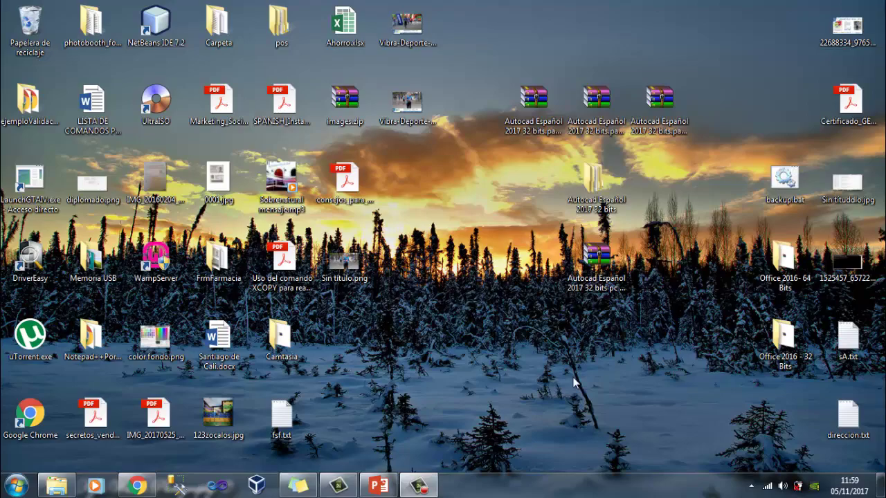
- Bring the PowerPoint presentation with the purple title slide to the front
{"action": "left_click", "coordinate": [379, 486]}
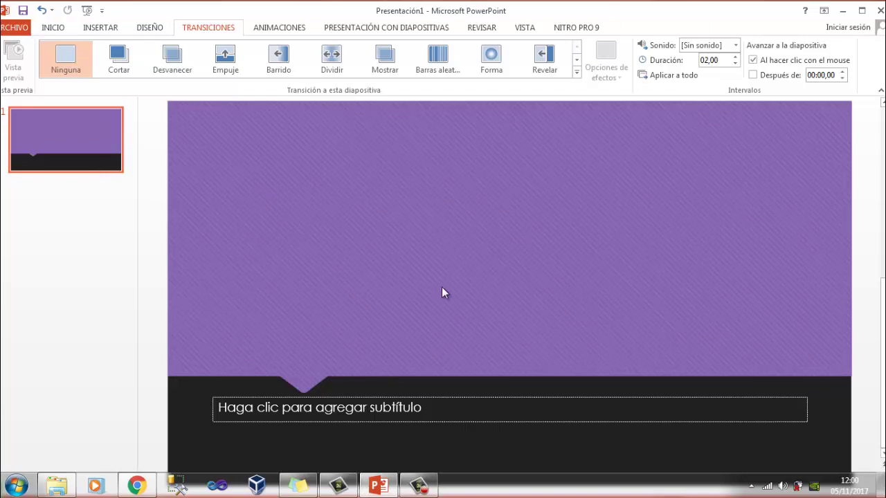
- Paste the Facebook profile URL as the subtitle, title the slide 'Facebook', then select the URL
{"action": "left_click", "coordinate": [522, 405]}
{"action": "key", "text": "ctrl+v"}
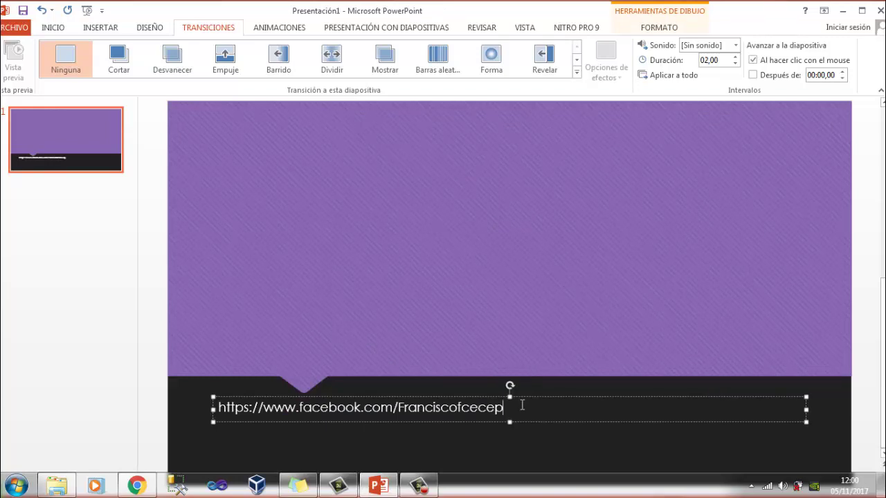
{"action": "left_click", "coordinate": [510, 291]}
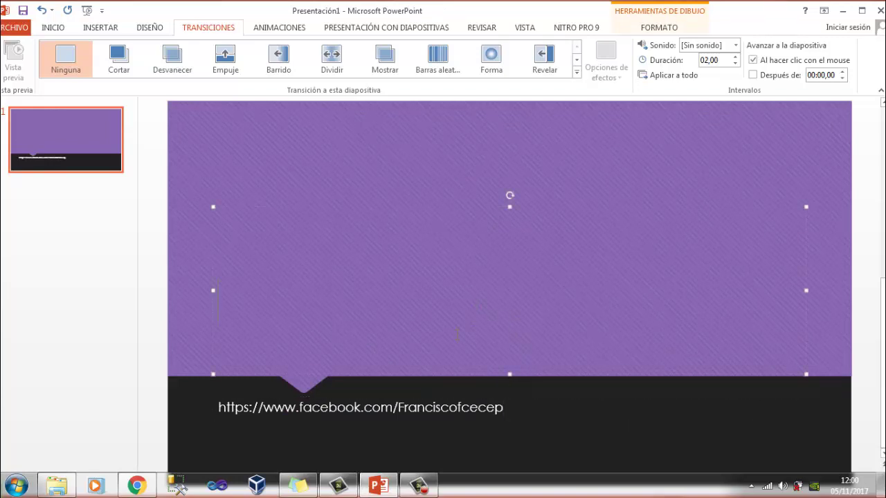
{"action": "type", "text": "Fac"}
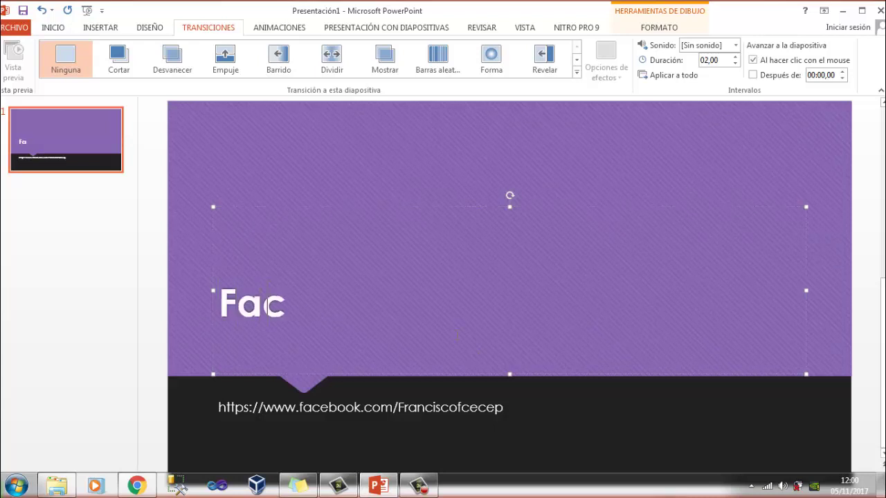
{"action": "type", "text": "ebook"}
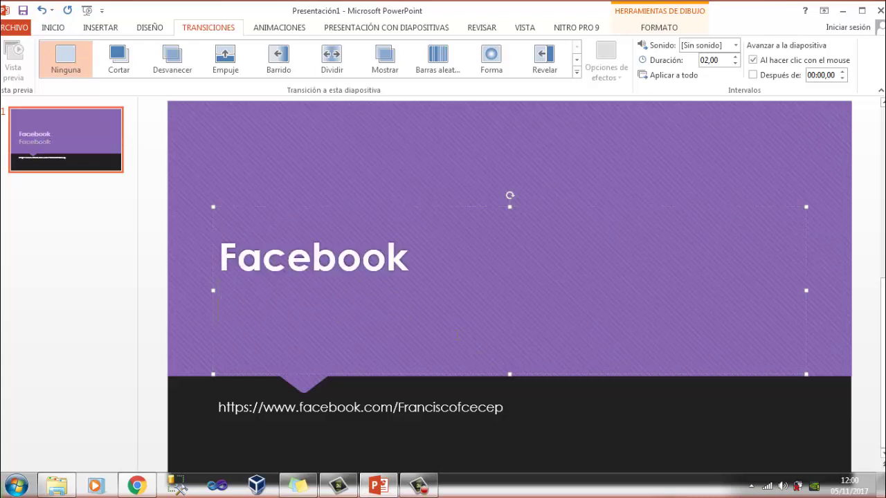
{"action": "left_click", "coordinate": [525, 415]}
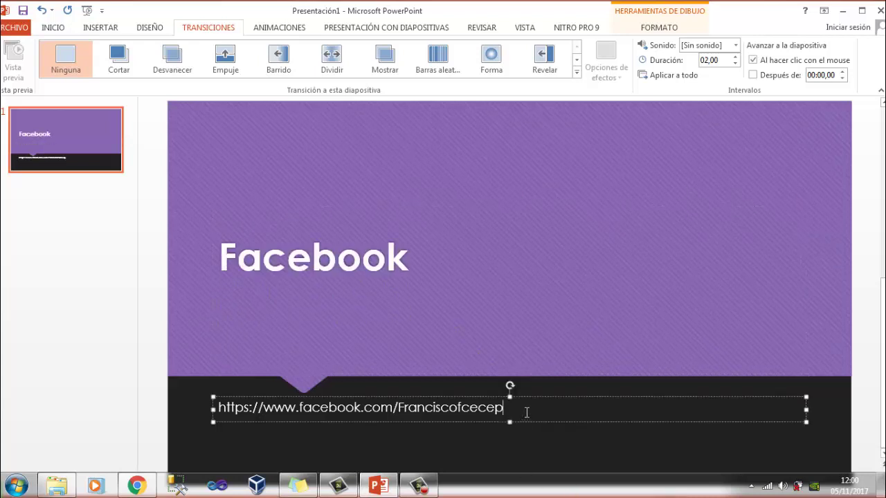
{"action": "left_click_drag", "start_coordinate": [505, 408], "coordinate": [221, 409]}
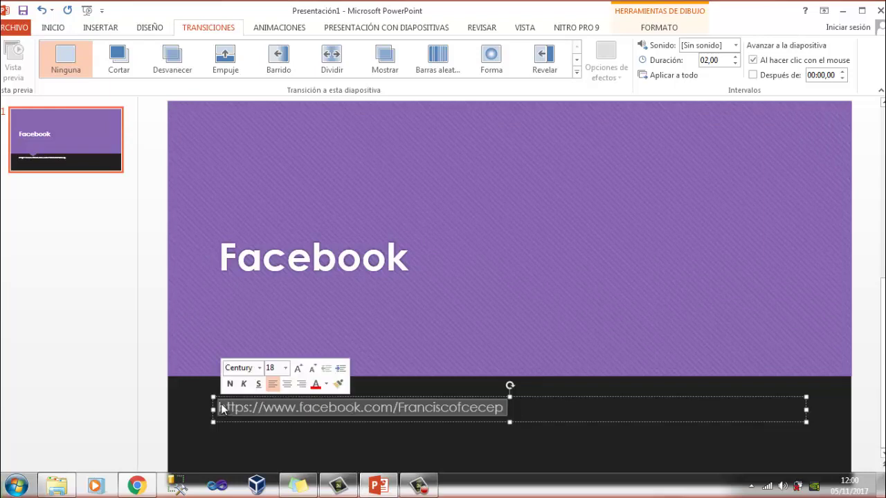
- Open the Insertar hipervínculo dialog for the selected subtitle URL
{"action": "right_click", "coordinate": [398, 412]}
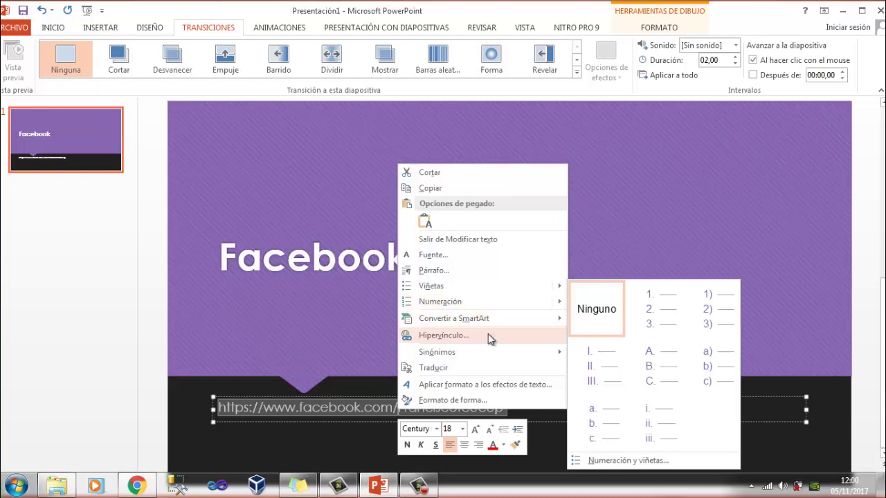
{"action": "mouse_move", "coordinate": [440, 302]}
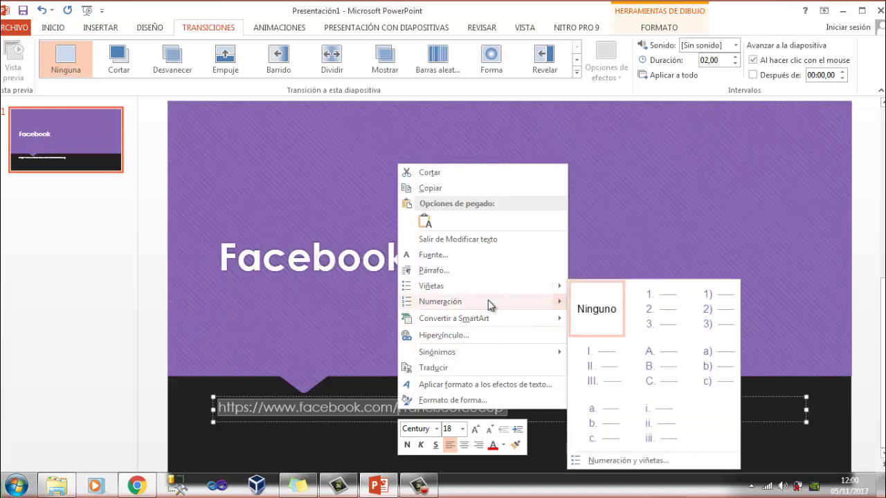
{"action": "left_click", "coordinate": [485, 336]}
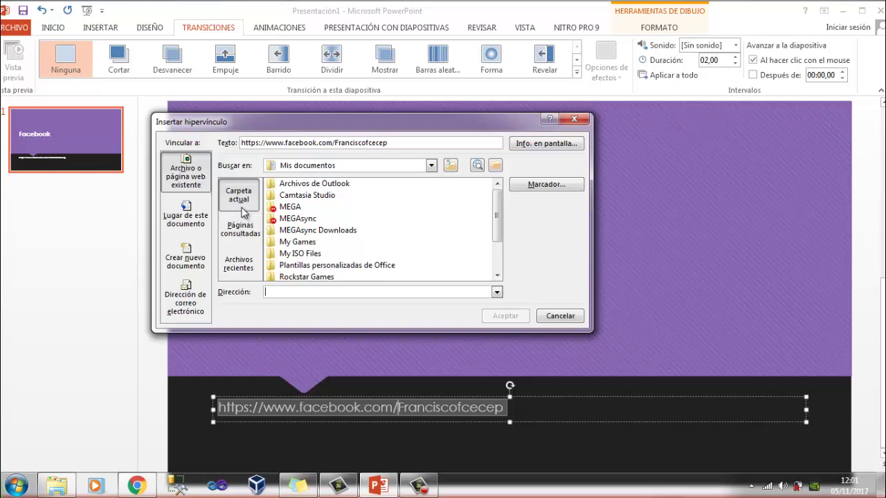
{"action": "left_click", "coordinate": [248, 235]}
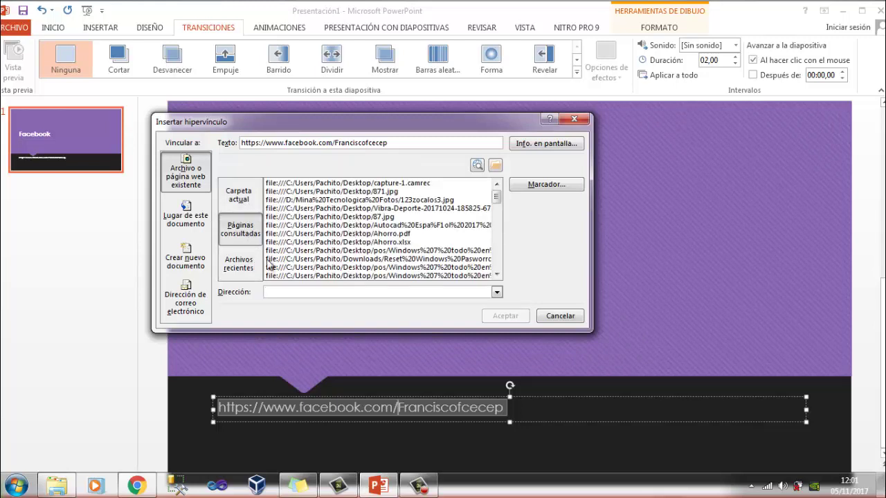
{"action": "left_click", "coordinate": [242, 264]}
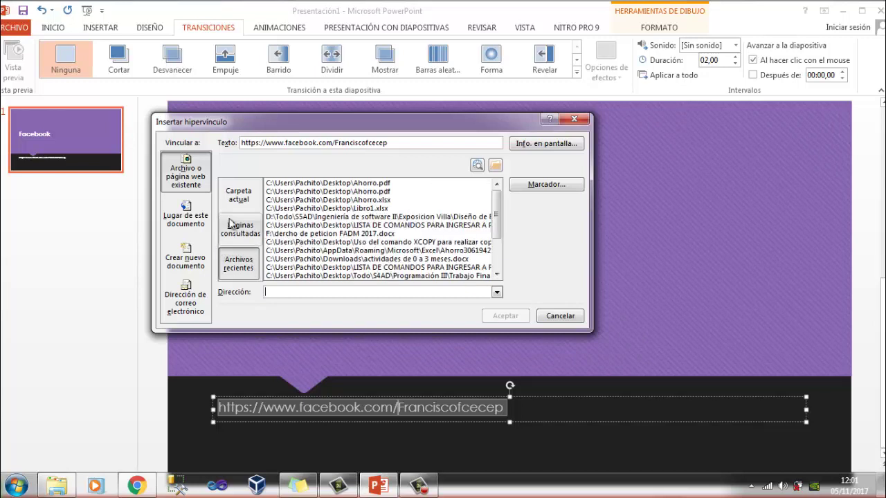
{"action": "left_click", "coordinate": [239, 195]}
{"action": "left_click", "coordinate": [200, 216]}
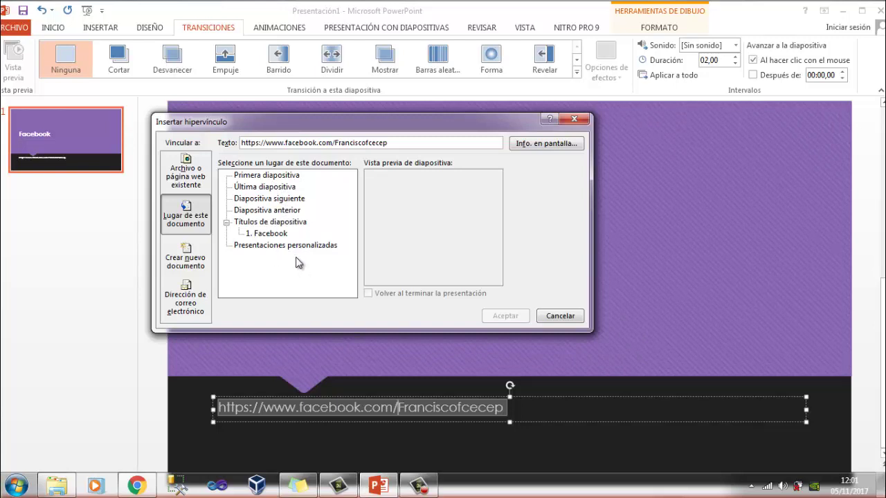
{"action": "left_click", "coordinate": [186, 265]}
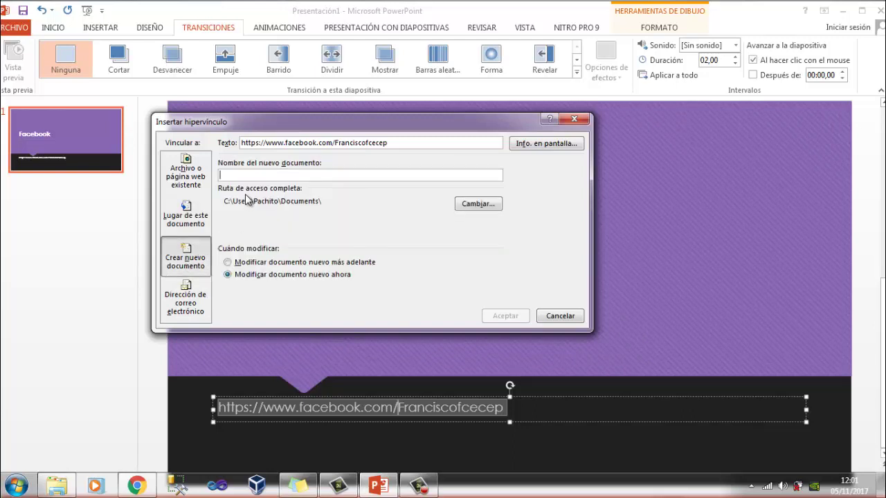
{"action": "left_click", "coordinate": [193, 316]}
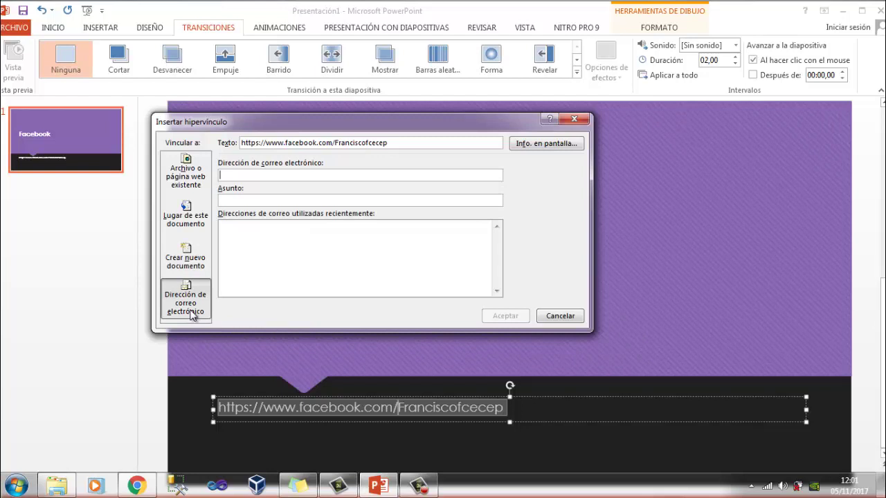
{"action": "left_click", "coordinate": [200, 188]}
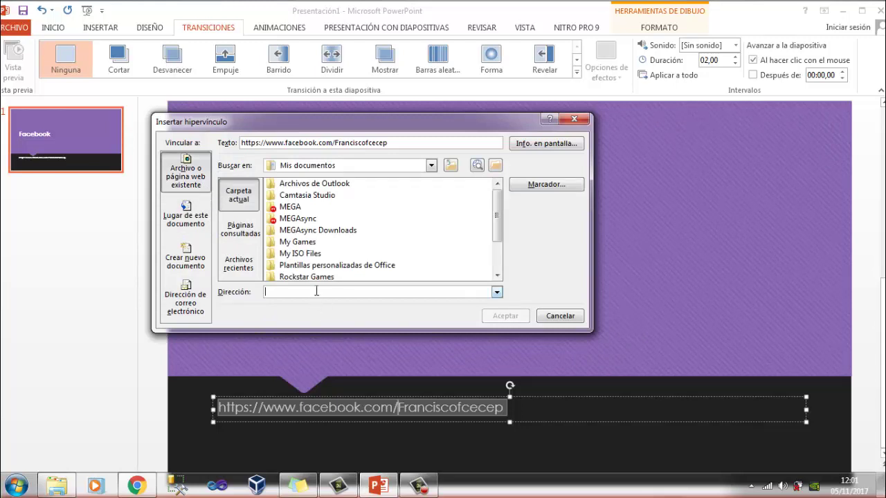
- Link the subtitle URL to the Facebook profile address pasted into the Dirección field
{"action": "left_click", "coordinate": [277, 291]}
{"action": "key", "text": "ctrl+v"}
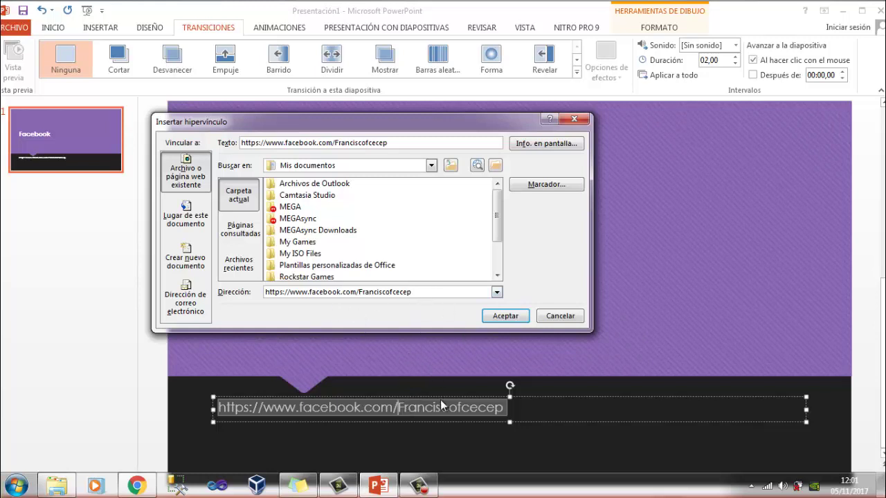
{"action": "left_click", "coordinate": [488, 316]}
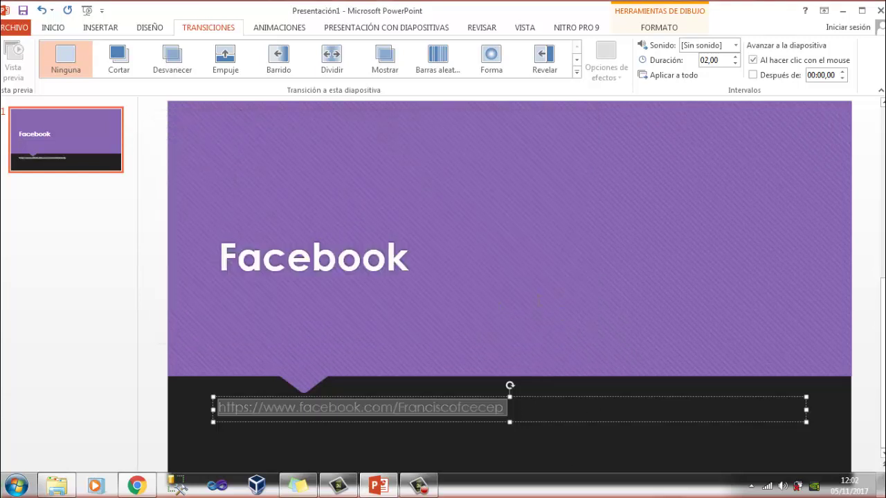
{"action": "left_click", "coordinate": [488, 316]}
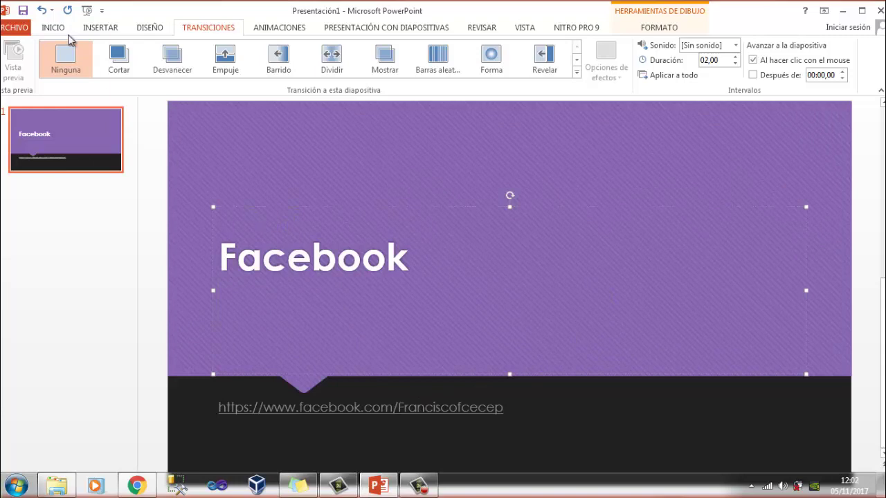
- Run the slideshow from the beginning and follow the subtitle link to the Facebook profile
{"action": "left_click", "coordinate": [88, 11]}
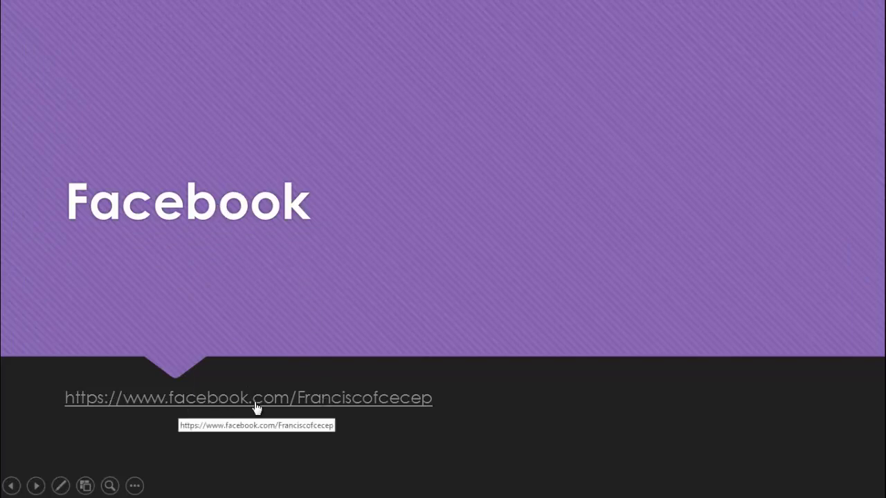
{"action": "left_click", "coordinate": [347, 399]}
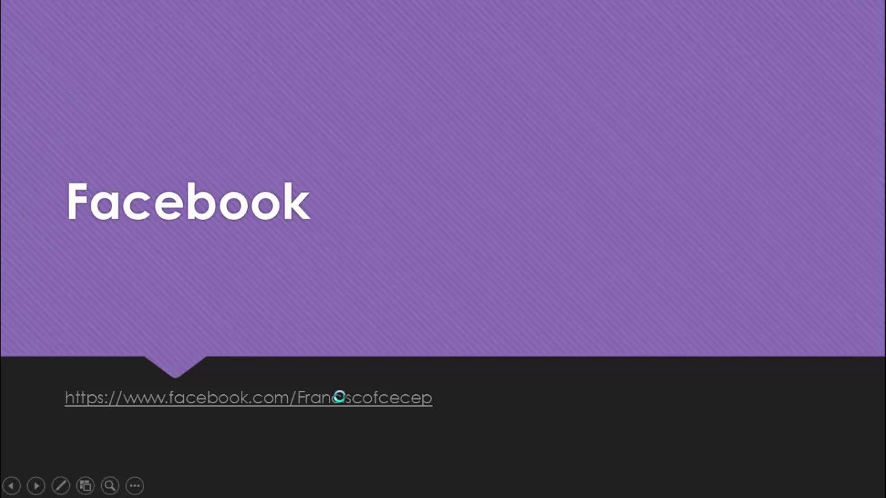
{"action": "left_click", "coordinate": [339, 397]}
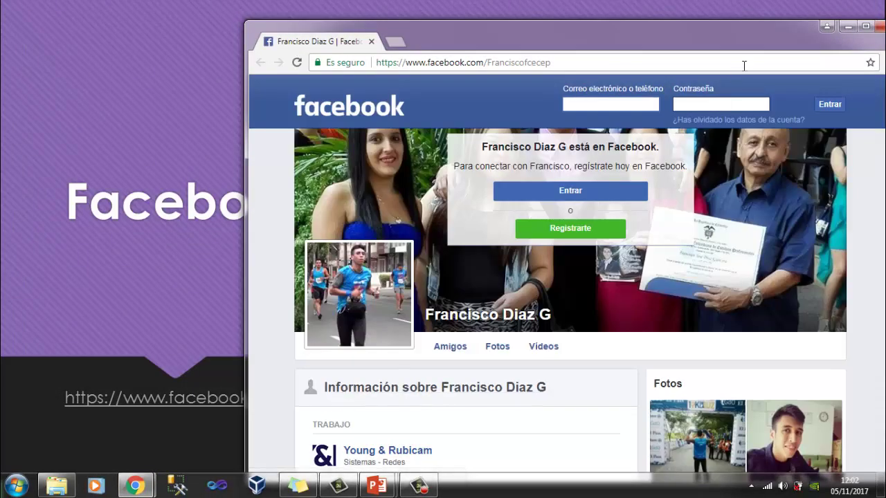
- Maximize Chrome, scroll through the Facebook profile page, then close the browser
{"action": "left_click", "coordinate": [865, 26]}
{"action": "scroll", "coordinate": [562, 213], "scroll_direction": "down", "scroll_amount": 4}
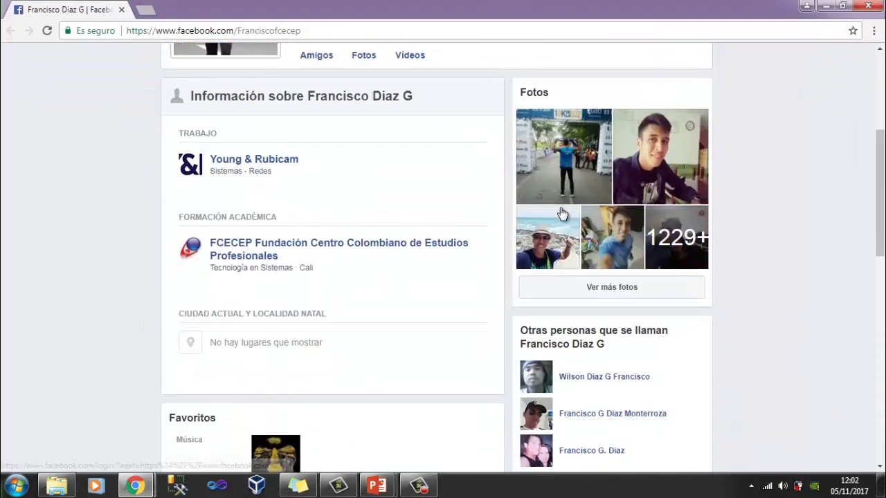
{"action": "scroll", "coordinate": [562, 214], "scroll_direction": "down", "scroll_amount": 5}
{"action": "scroll", "coordinate": [562, 213], "scroll_direction": "down", "scroll_amount": 4}
{"action": "scroll", "coordinate": [562, 213], "scroll_direction": "up", "scroll_amount": 4}
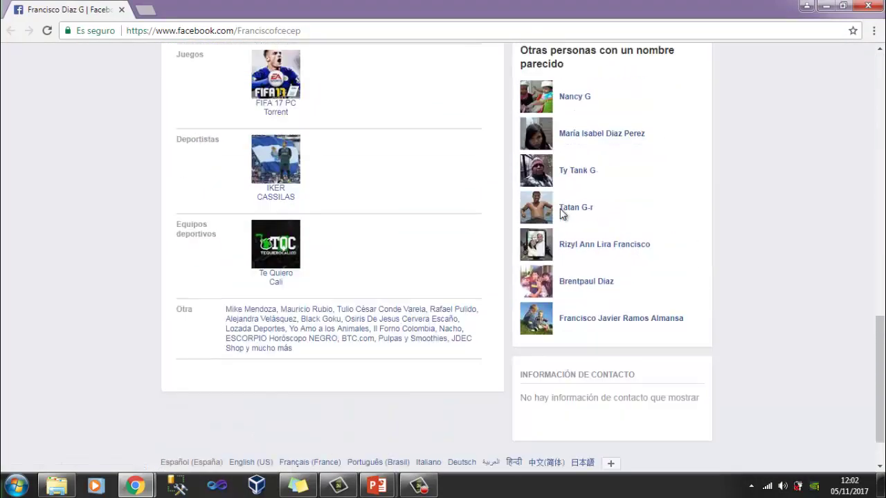
{"action": "scroll", "coordinate": [571, 207], "scroll_direction": "up", "scroll_amount": 3}
{"action": "scroll", "coordinate": [631, 132], "scroll_direction": "up", "scroll_amount": 1}
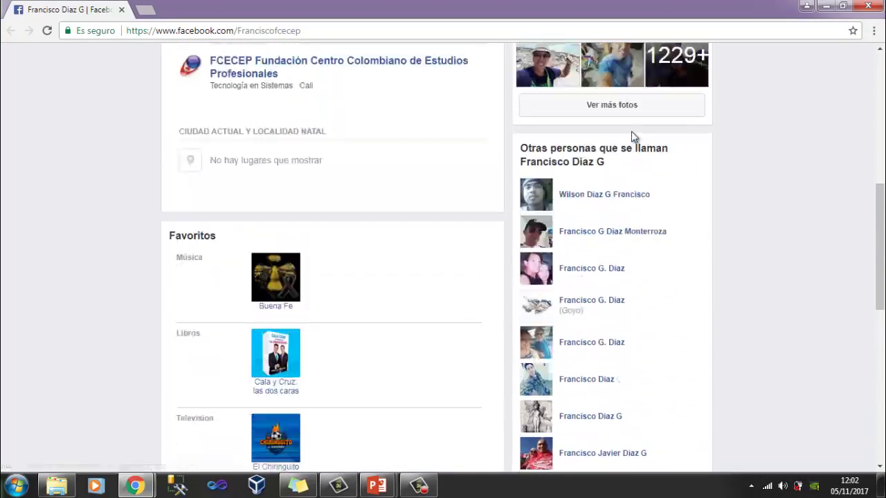
{"action": "left_click", "coordinate": [868, 5]}
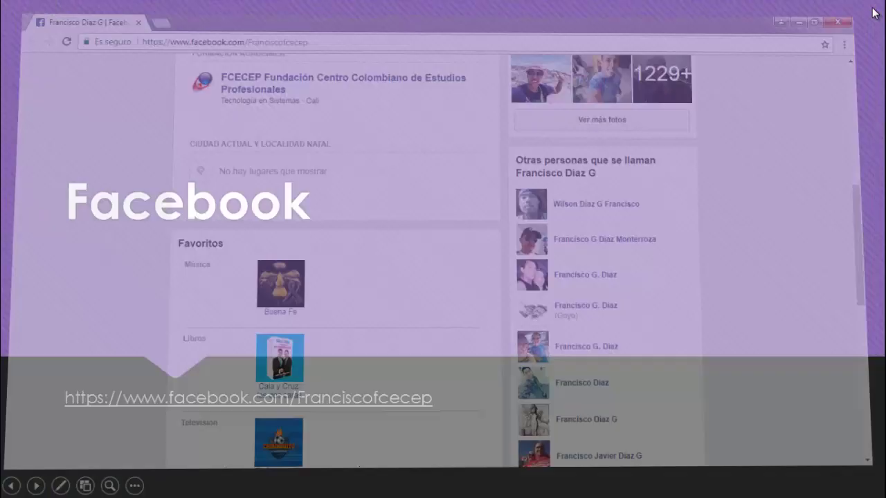
- End the slideshow, remove the hyperlink from the subtitle URL, and minimize PowerPoint
{"action": "key", "text": "Escape"}
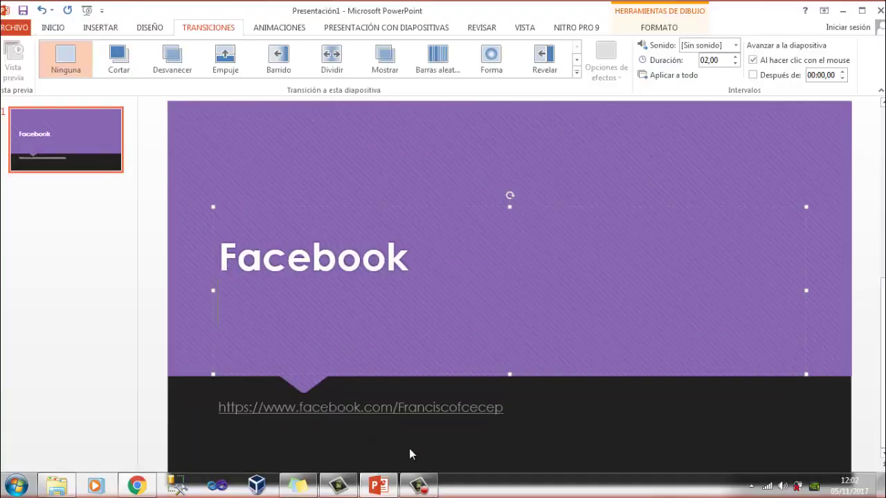
{"action": "left_click", "coordinate": [504, 412]}
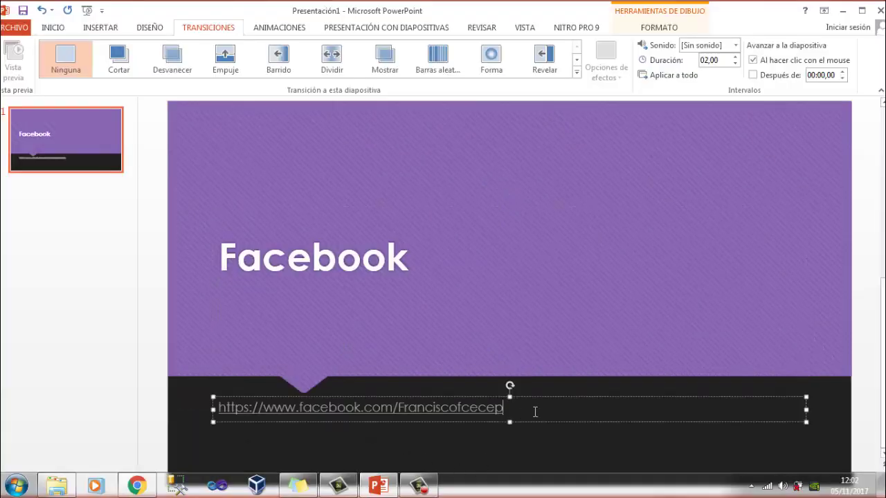
{"action": "left_click_drag", "start_coordinate": [535, 412], "coordinate": [217, 409]}
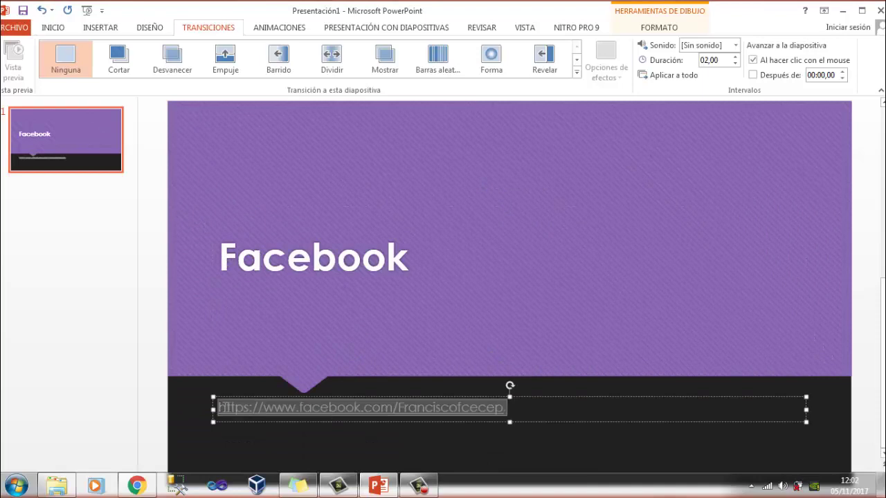
{"action": "right_click", "coordinate": [389, 407]}
{"action": "left_click", "coordinate": [474, 335]}
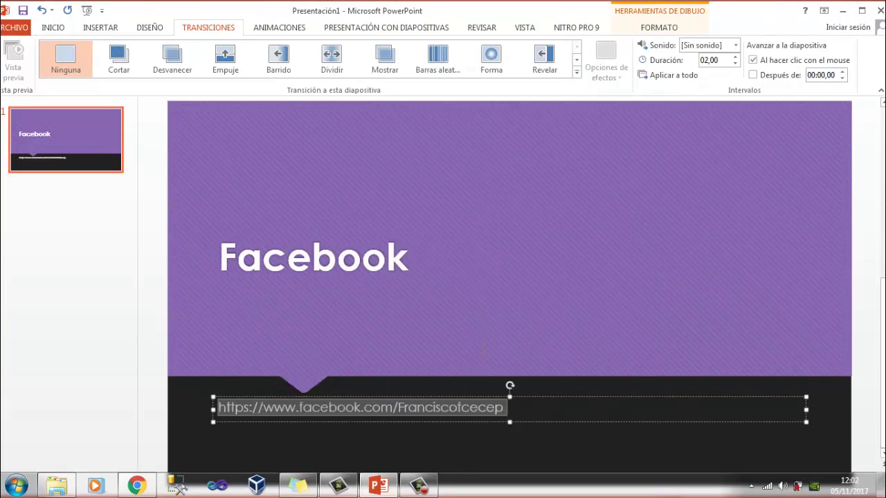
{"action": "left_click", "coordinate": [561, 302]}
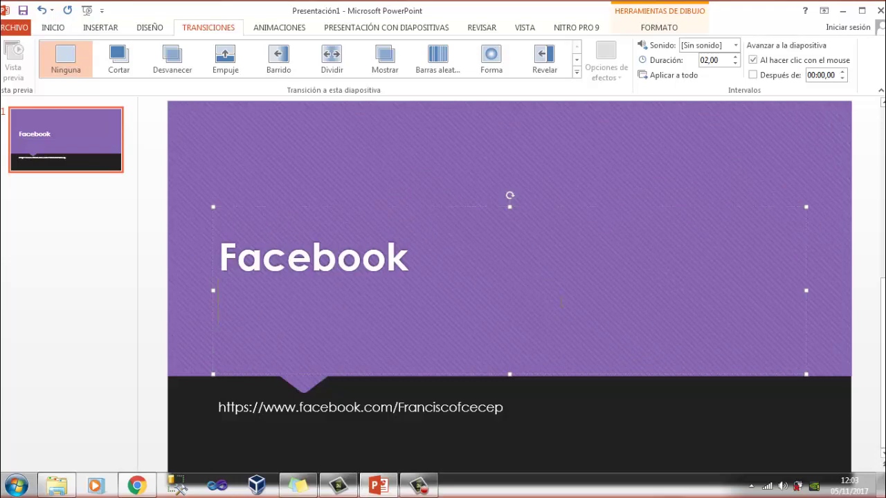
{"action": "left_click", "coordinate": [842, 10]}
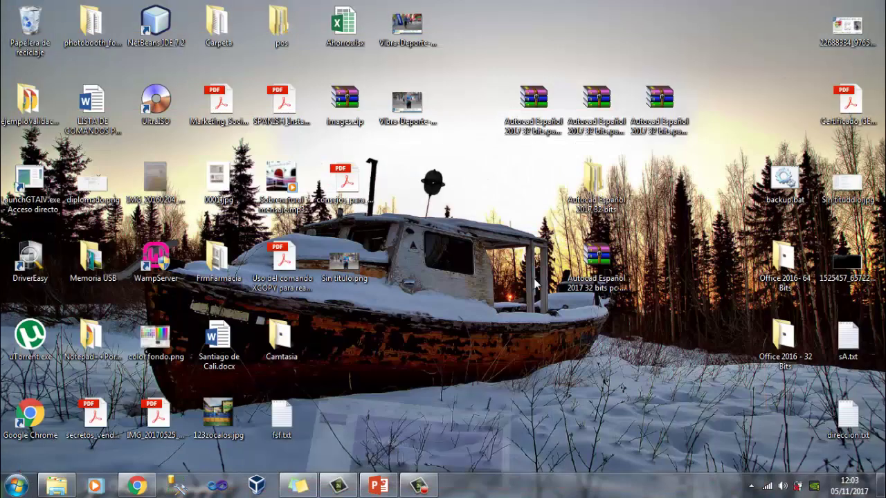